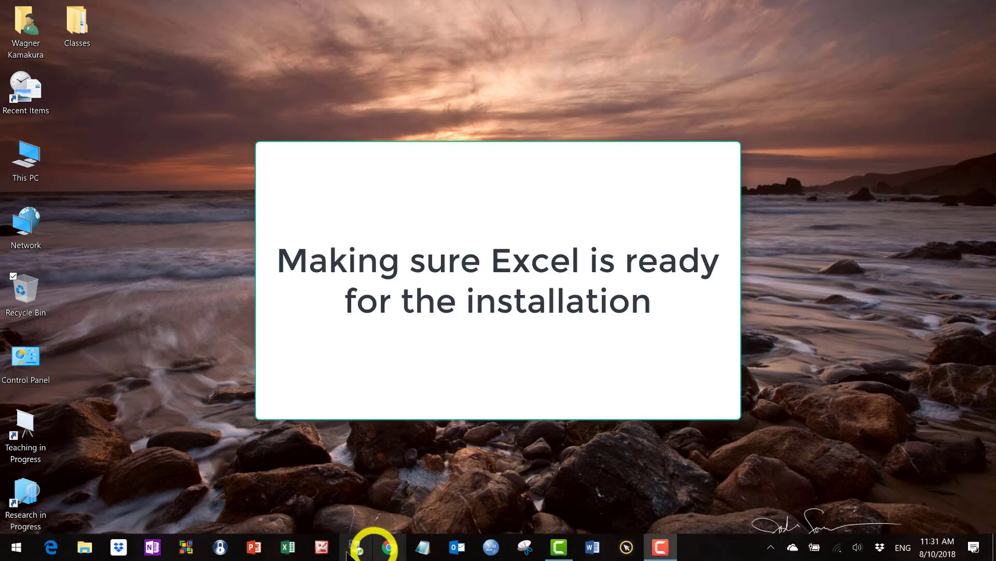
Step: Launch Excel from the taskbar and start a new blank workbook
{"action": "left_click", "coordinate": [290, 550]}
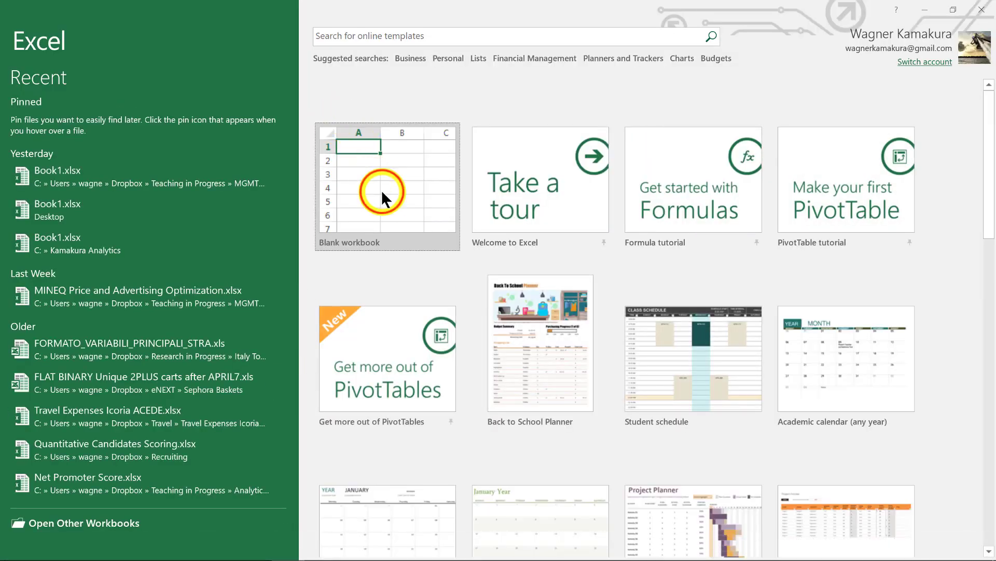
{"action": "left_click", "coordinate": [381, 188]}
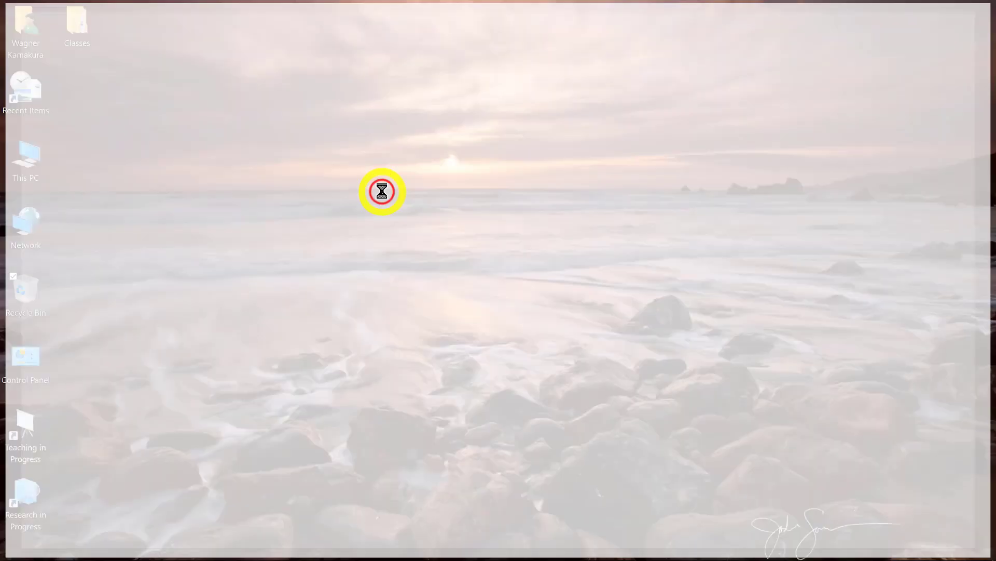
{"action": "left_click", "coordinate": [382, 191]}
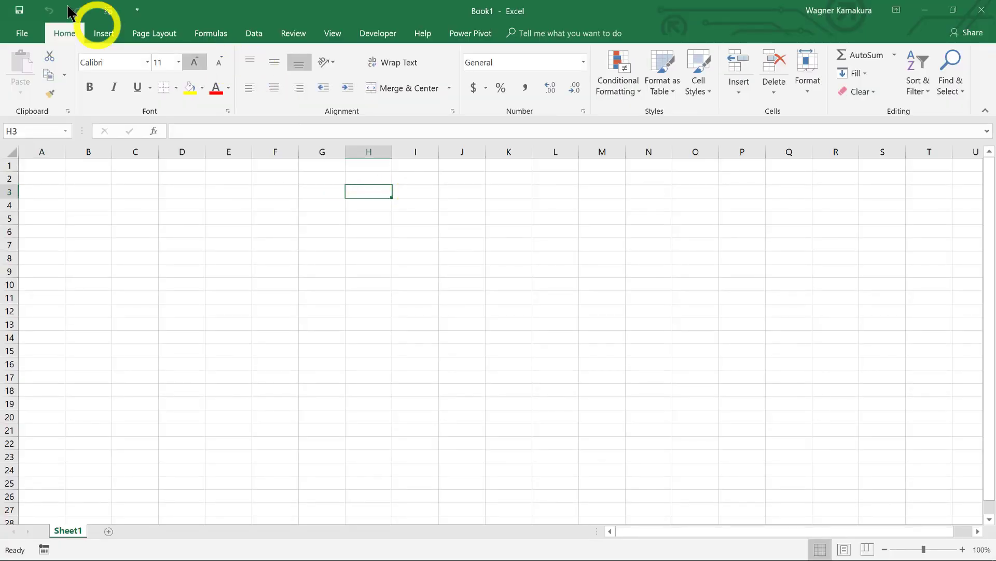
Step: Go to File > Options and show the Add-ins settings page
{"action": "left_click", "coordinate": [24, 36]}
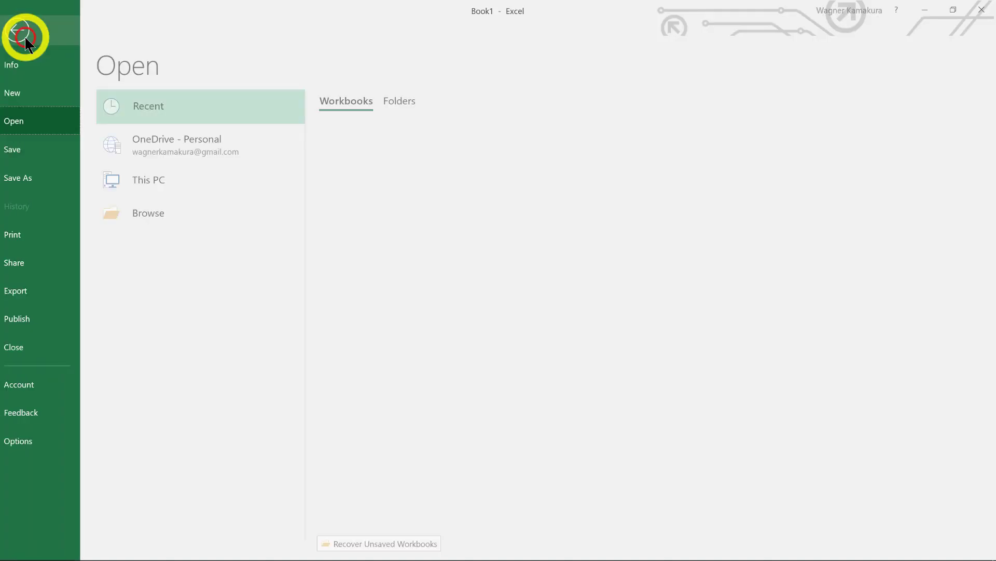
{"action": "left_click", "coordinate": [38, 438]}
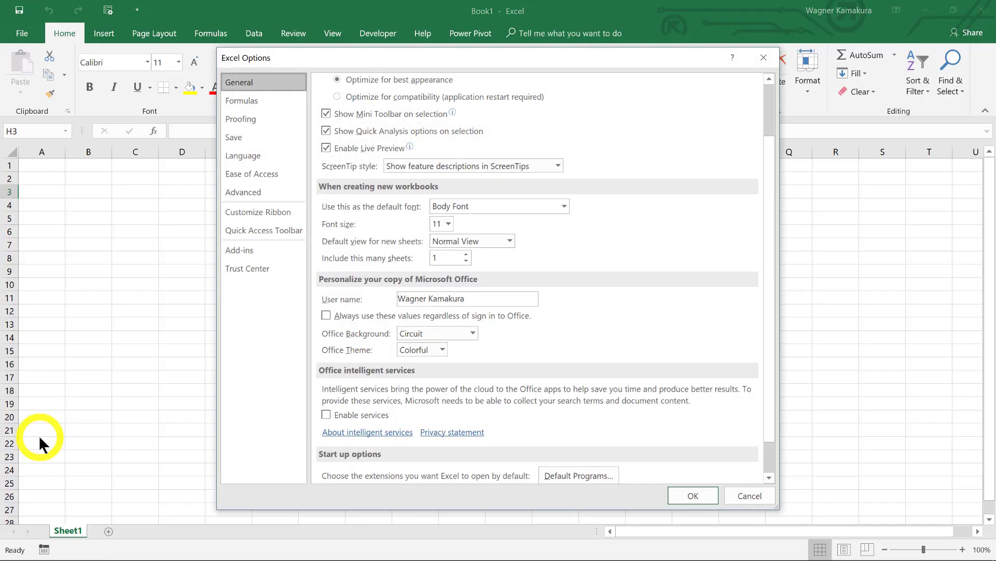
{"action": "left_click", "coordinate": [230, 251]}
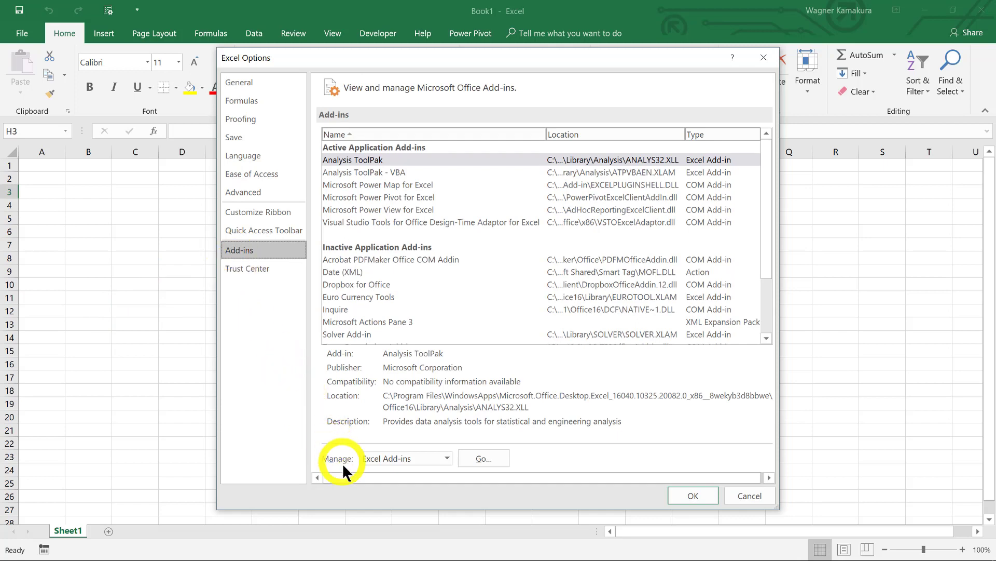
Step: Tick Analysis ToolPak in the Excel Add-ins list and confirm with OK
{"action": "left_click", "coordinate": [478, 458]}
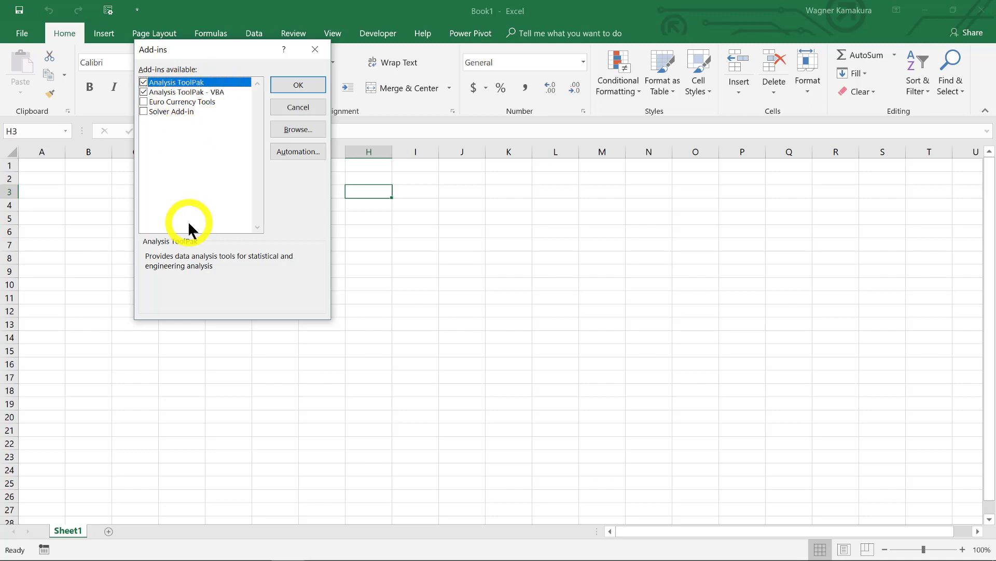
{"action": "left_click", "coordinate": [143, 82]}
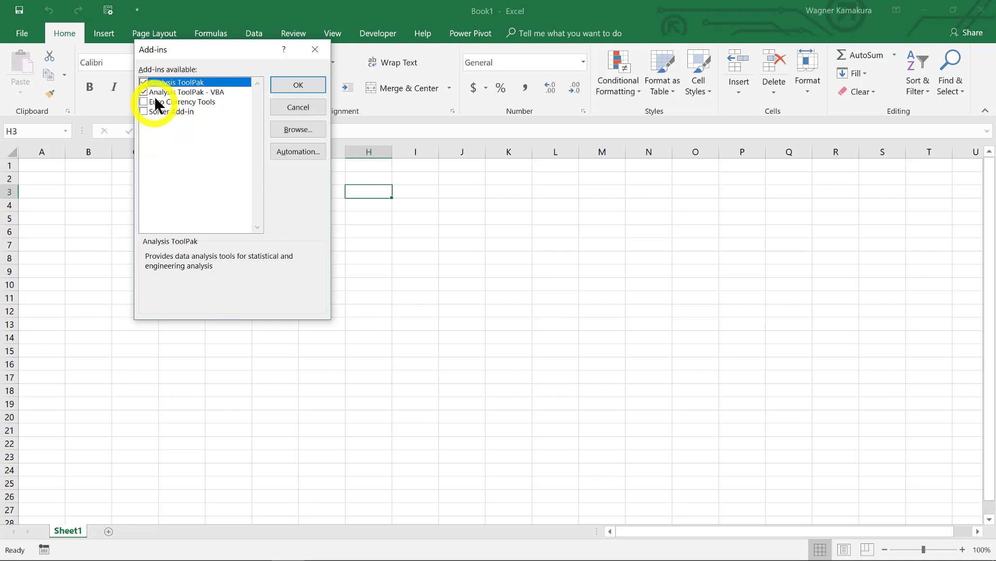
{"action": "left_click", "coordinate": [294, 87]}
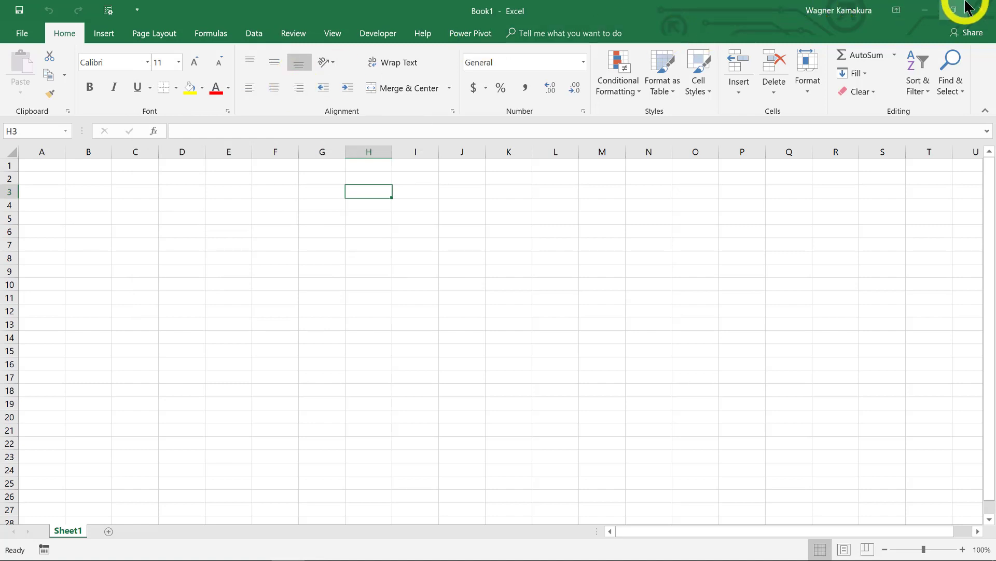
Step: Close Excel and search Google in Chrome for 'Kamakura Analytic Tools for Excel'
{"action": "left_click", "coordinate": [986, 19]}
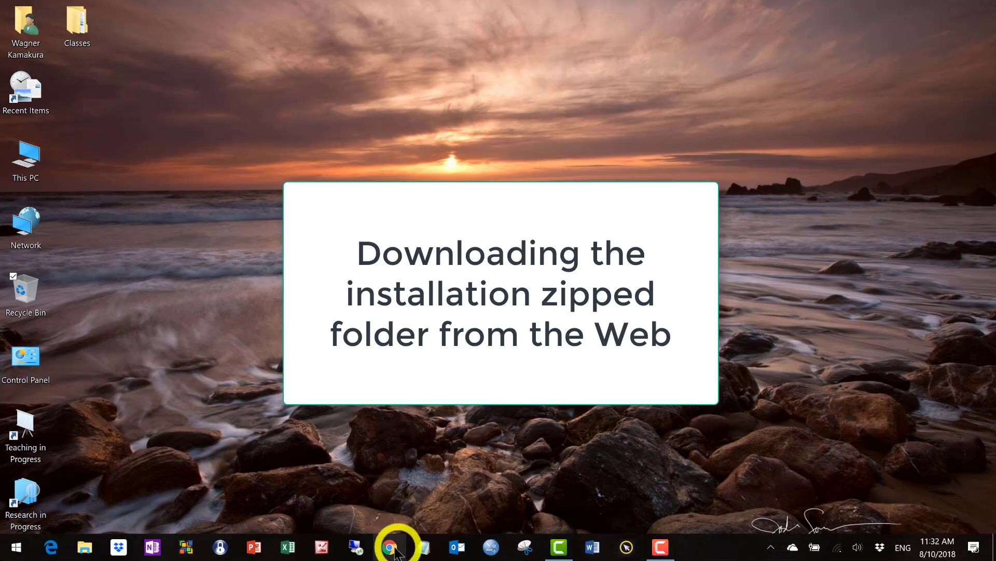
{"action": "left_click", "coordinate": [393, 548]}
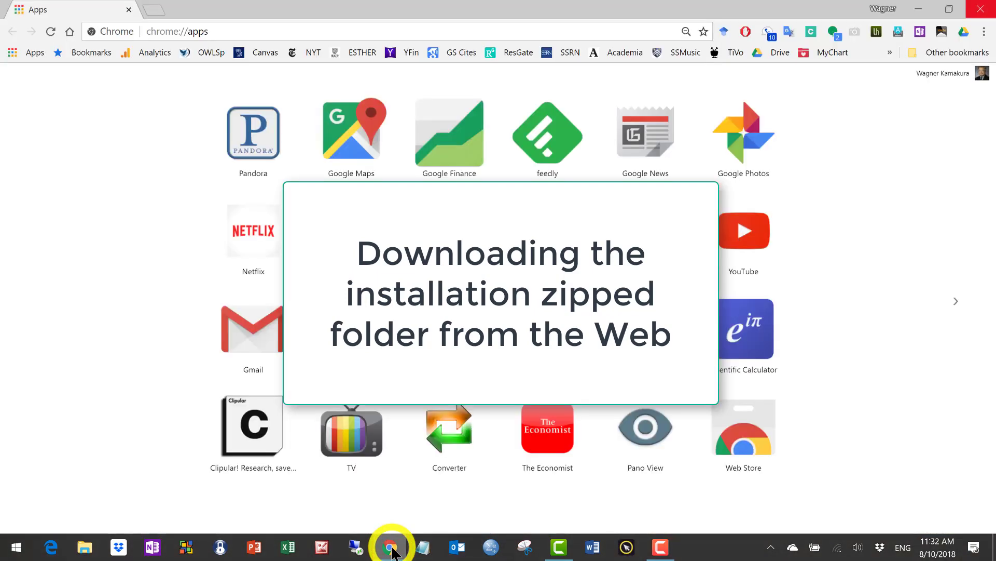
{"action": "left_click", "coordinate": [255, 34]}
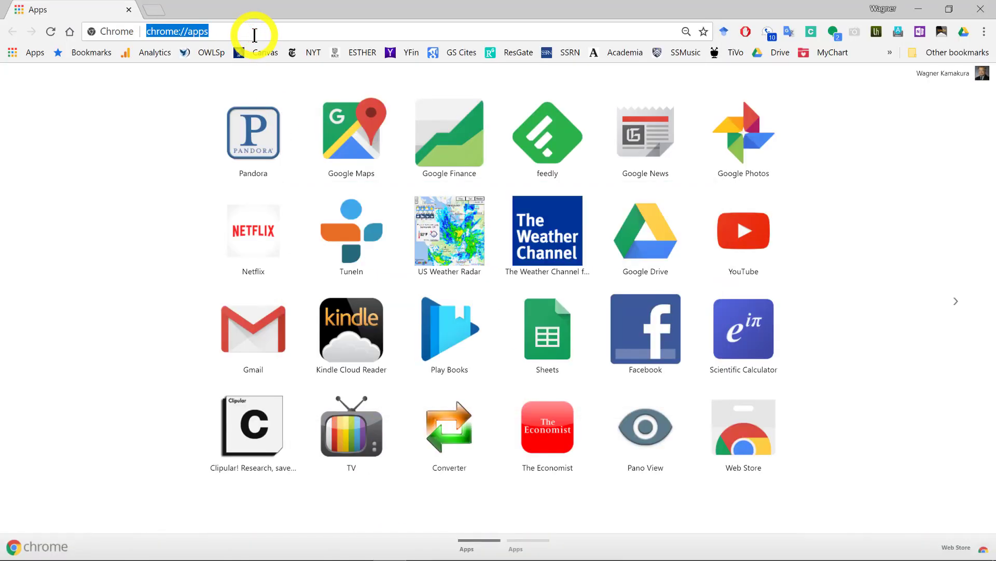
{"action": "type", "text": "K"}
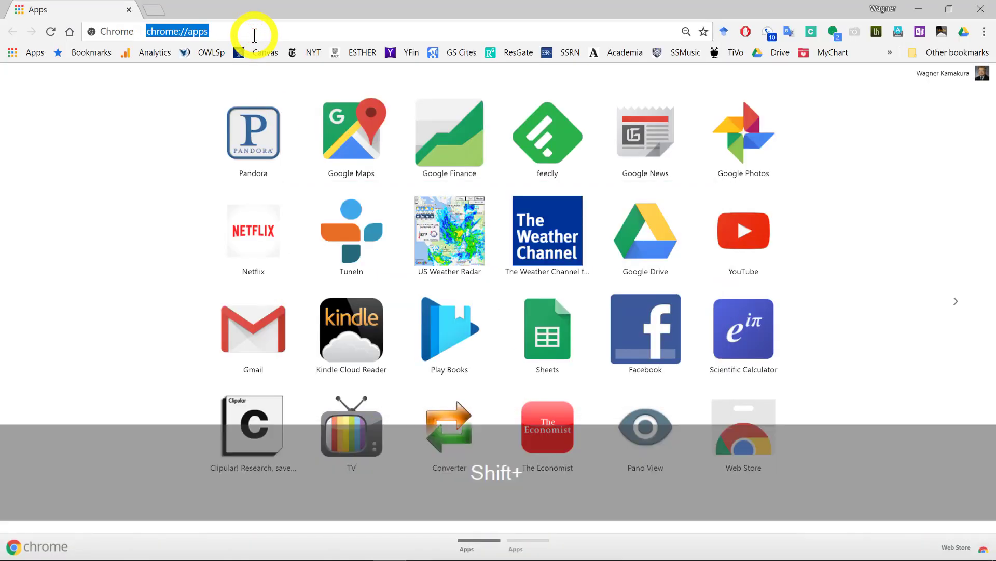
{"action": "type", "text": "amakura Analytic Tools for Excel"}
{"action": "key", "text": "Return"}
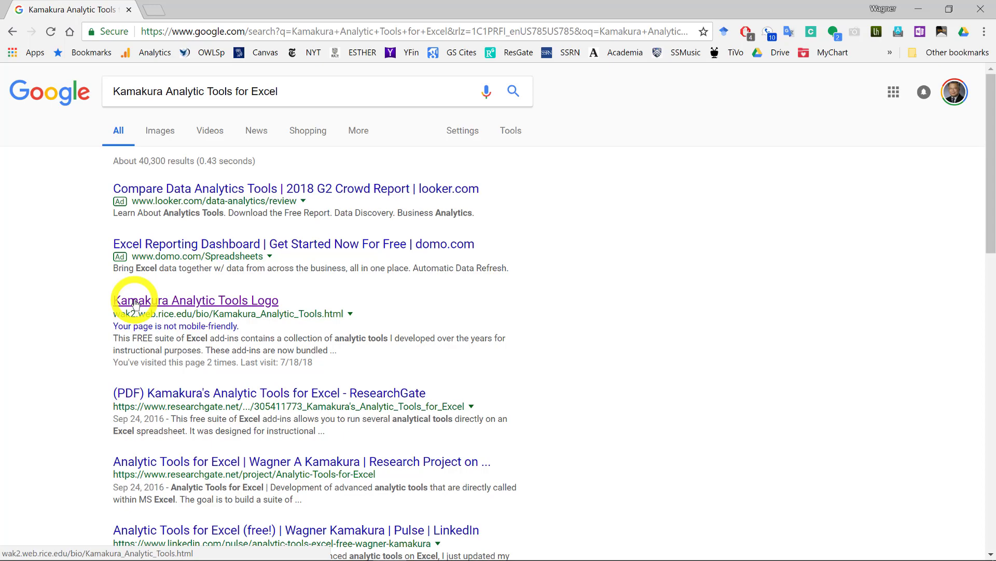
Step: Open the Kamakura Analytic Tools result and download the installation zip via CLICK HERE
{"action": "left_click", "coordinate": [134, 303]}
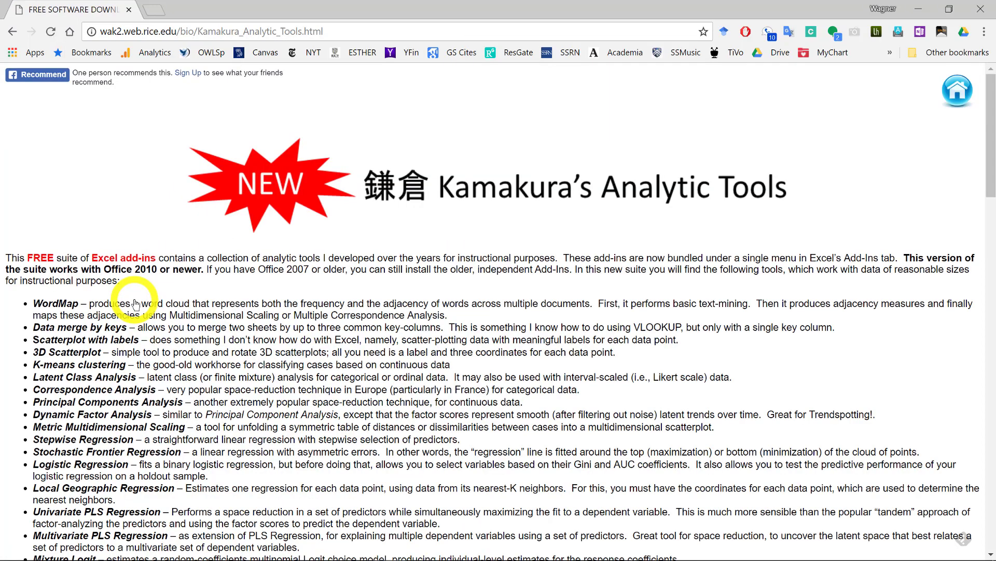
{"action": "scroll", "coordinate": [134, 304], "scroll_direction": "down", "scroll_amount": 2}
{"action": "scroll", "coordinate": [134, 303], "scroll_direction": "down", "scroll_amount": 1}
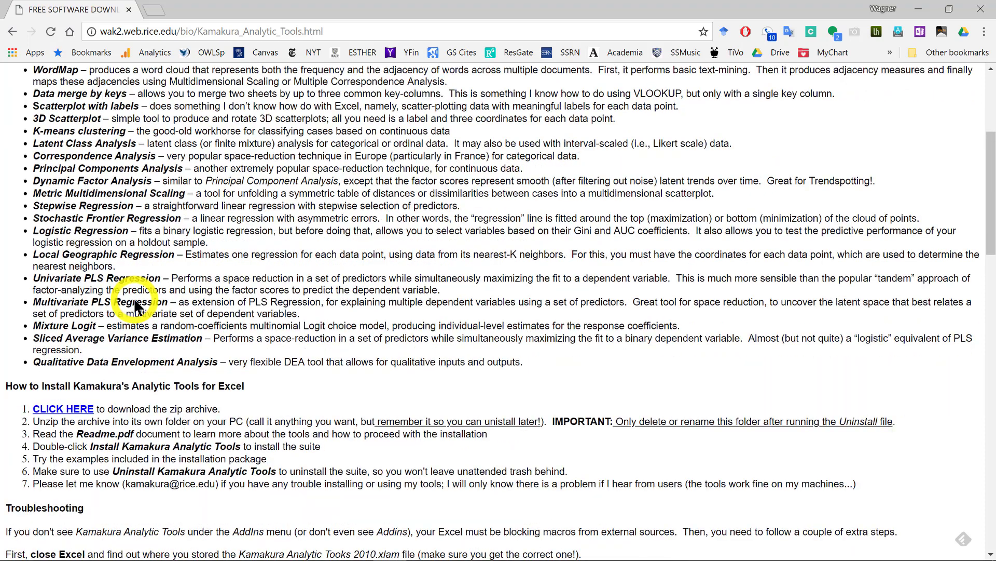
{"action": "scroll", "coordinate": [134, 306], "scroll_direction": "down", "scroll_amount": 1}
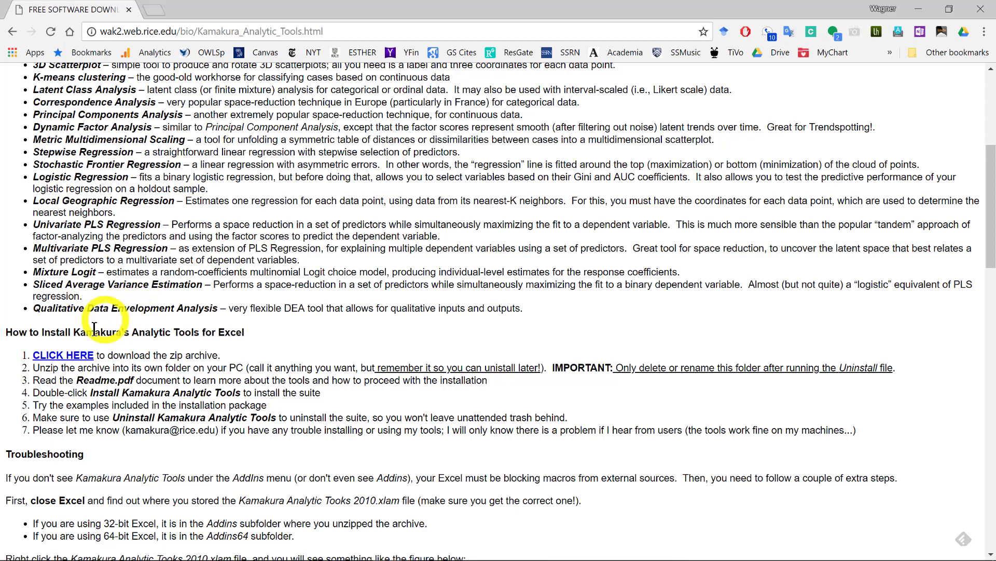
{"action": "left_click", "coordinate": [67, 356]}
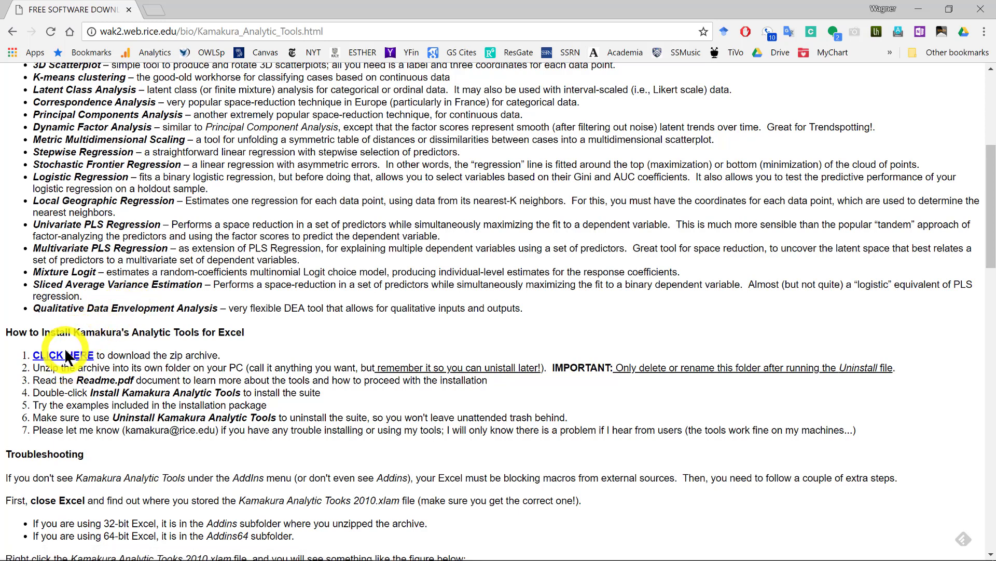
{"action": "left_click", "coordinate": [64, 355]}
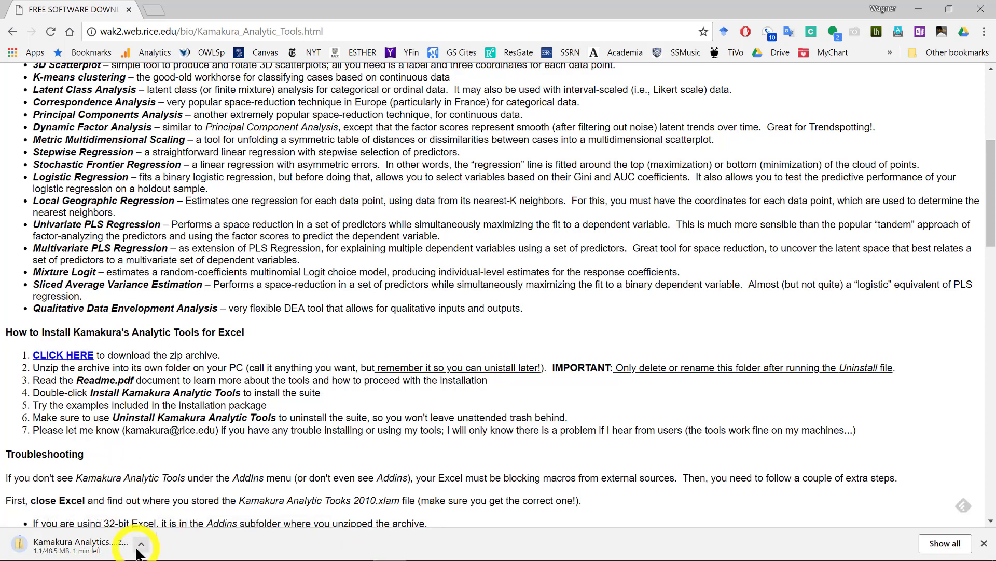
Step: Show the downloaded zip in its folder, open it, and choose Extract all
{"action": "left_click", "coordinate": [141, 544]}
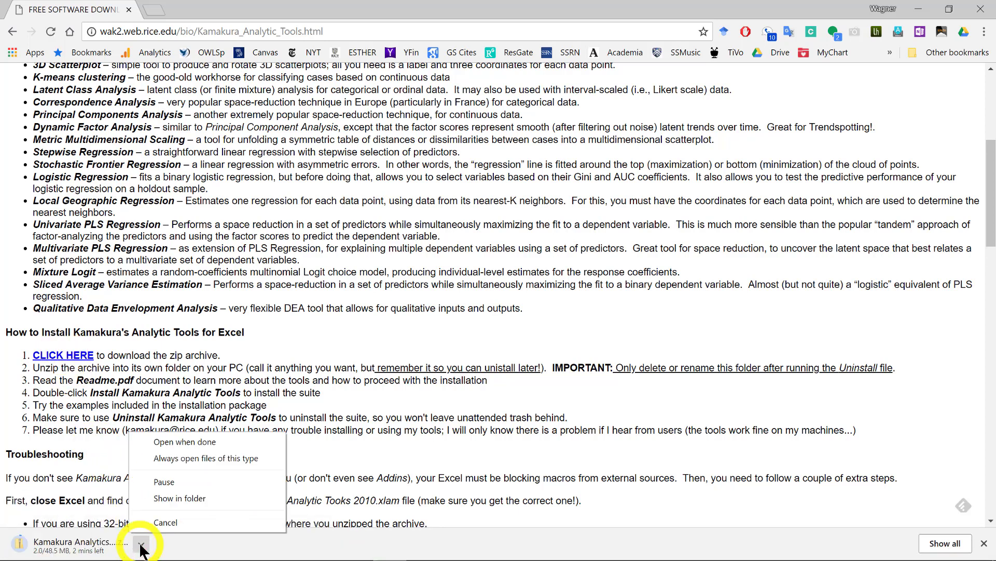
{"action": "left_click", "coordinate": [161, 499]}
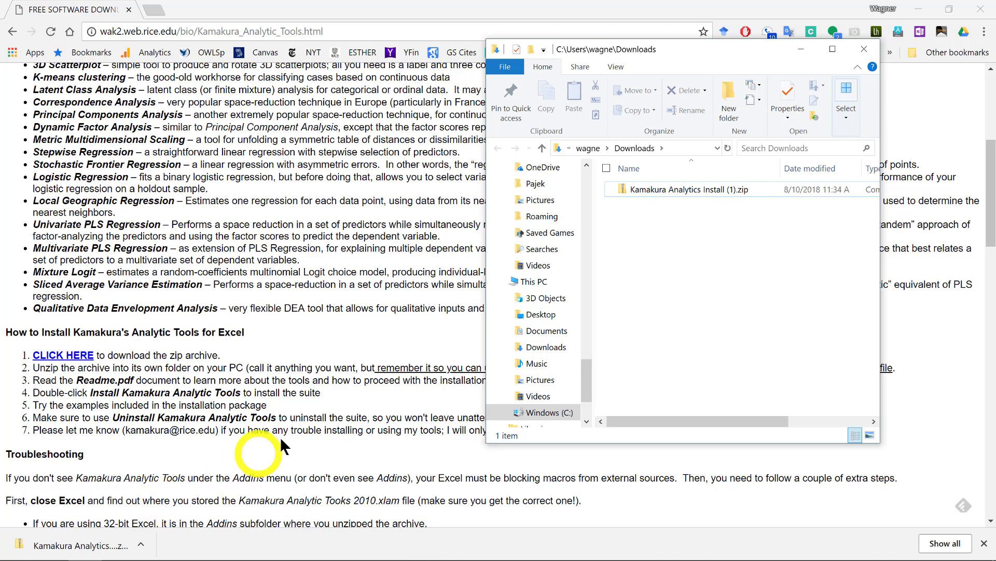
{"action": "double_click", "coordinate": [723, 188]}
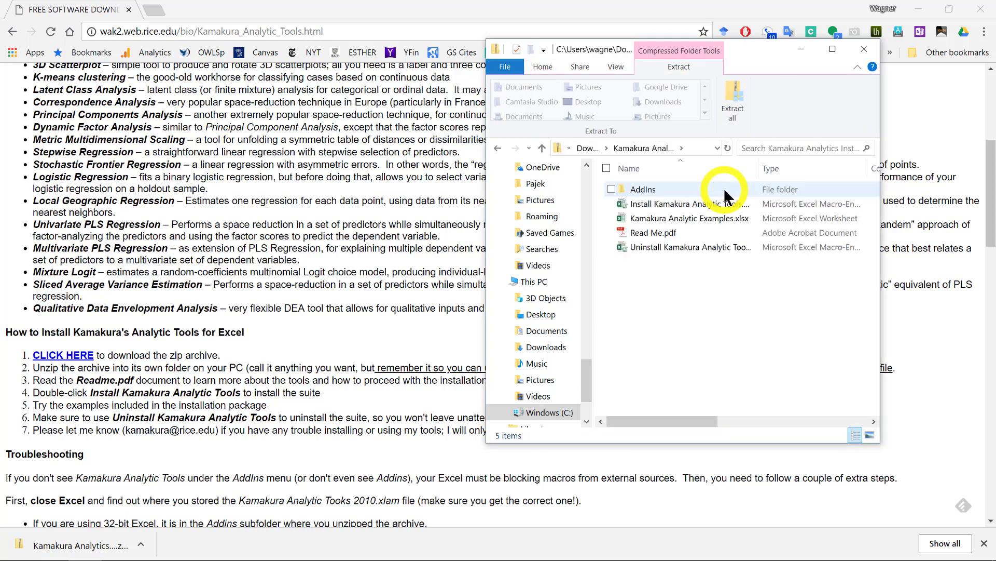
{"action": "left_click", "coordinate": [731, 97]}
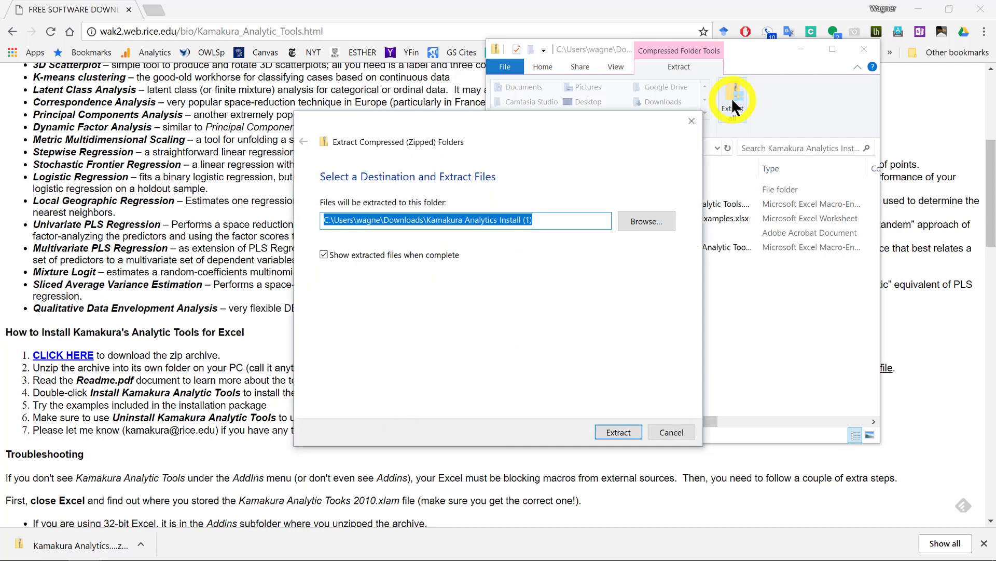
Step: Extract the archive to C:\Kamakura Analytics, picking drive C: as the destination
{"action": "left_click", "coordinate": [649, 222]}
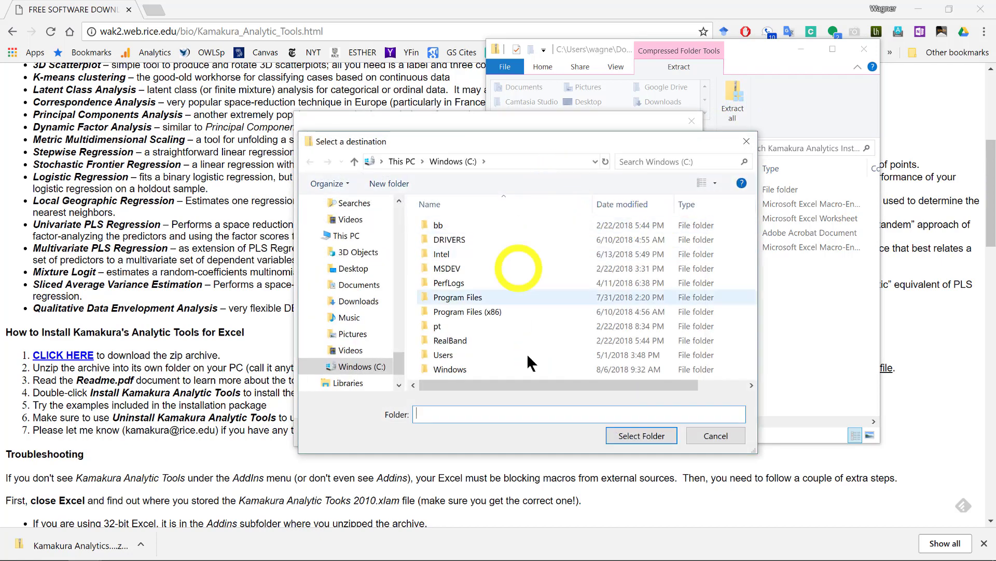
{"action": "key", "text": "alt+Up"}
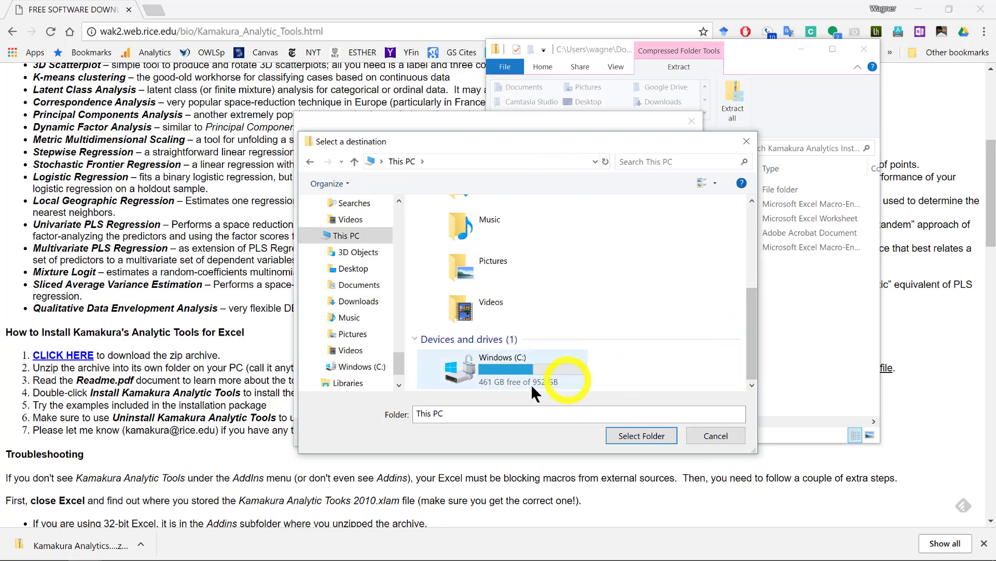
{"action": "mouse_move", "coordinate": [538, 370]}
{"action": "left_mouse_down"}
{"action": "mouse_move", "coordinate": [524, 382]}
{"action": "mouse_move", "coordinate": [567, 393]}
{"action": "left_mouse_up"}
{"action": "left_click", "coordinate": [646, 431]}
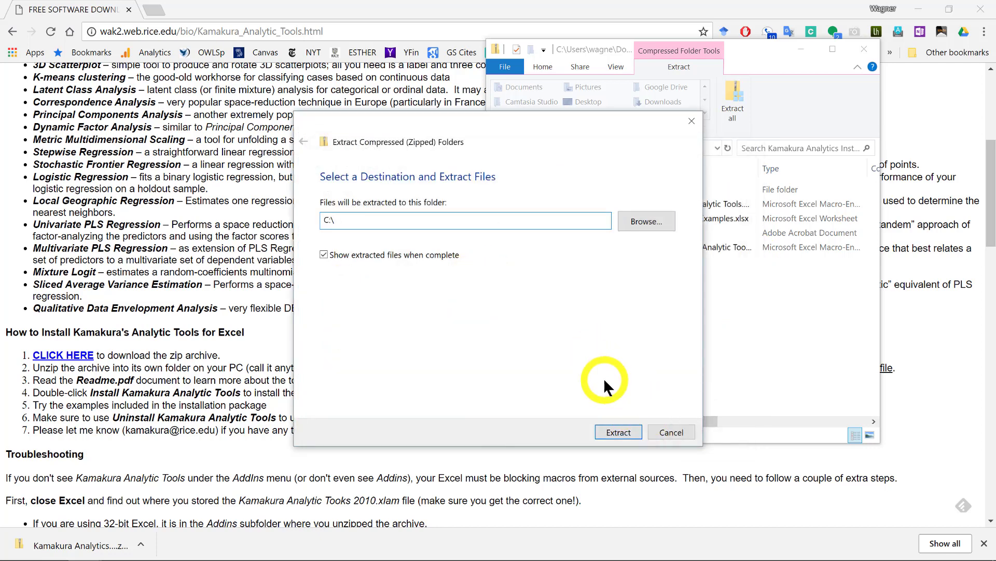
{"action": "type", "text": "Kamakura"}
{"action": "type", "text": " A"}
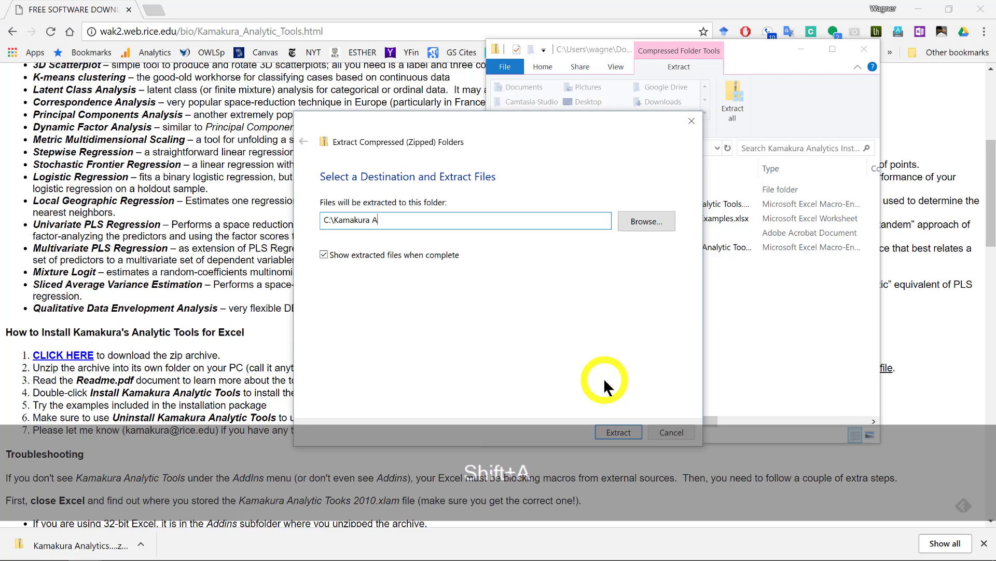
{"action": "type", "text": "nalytics"}
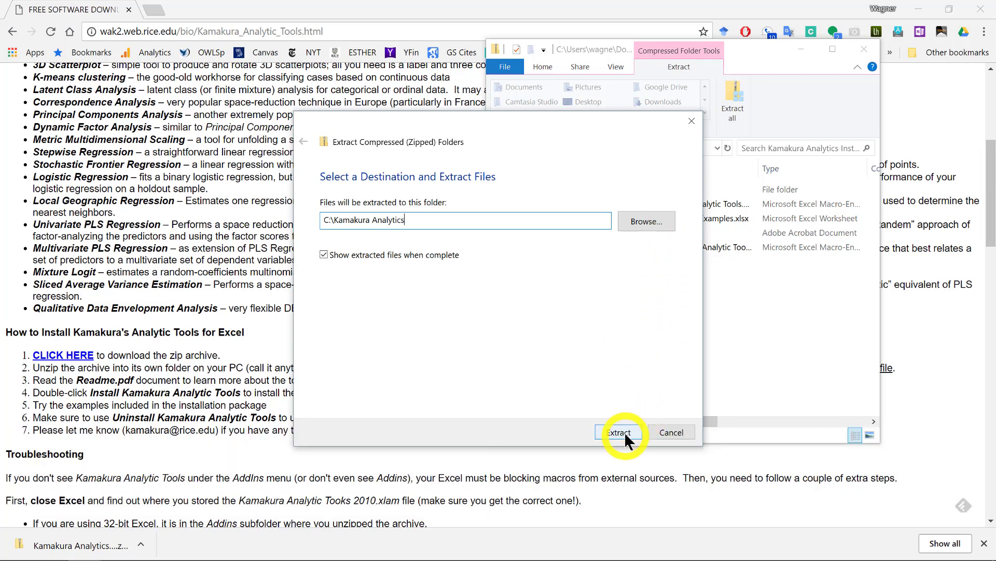
{"action": "left_click", "coordinate": [624, 432]}
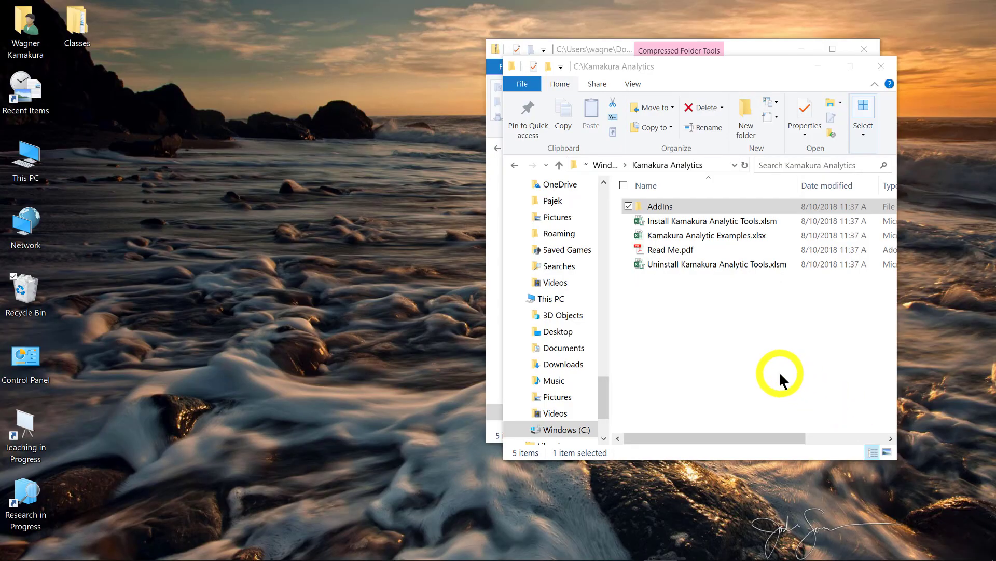
Step: Open the AddIns folder to find Kamakura Analytic Tools 2010.xlam
{"action": "double_click", "coordinate": [666, 214]}
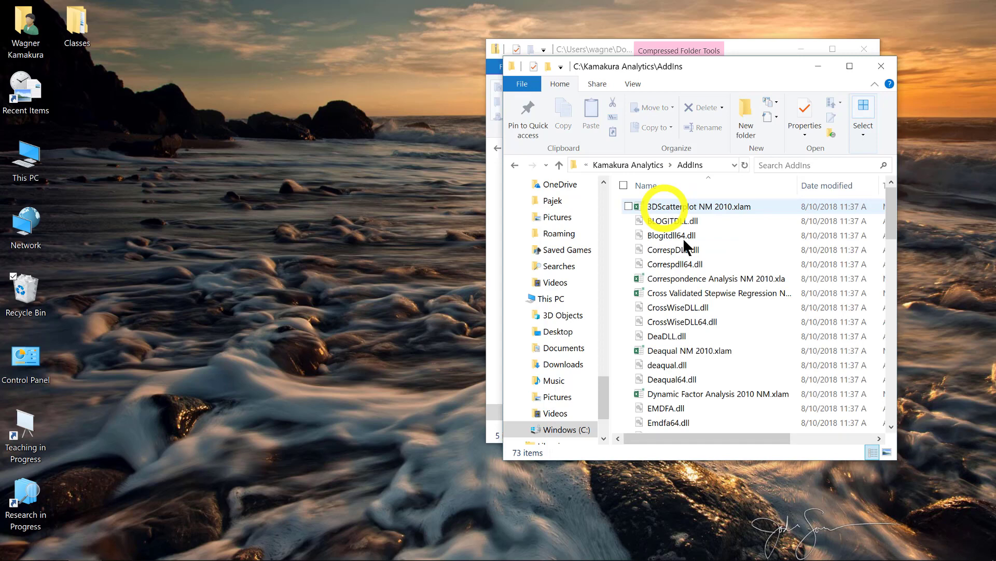
{"action": "scroll", "coordinate": [705, 290], "scroll_direction": "down", "scroll_amount": 2}
{"action": "scroll", "coordinate": [705, 290], "scroll_direction": "down", "scroll_amount": 1}
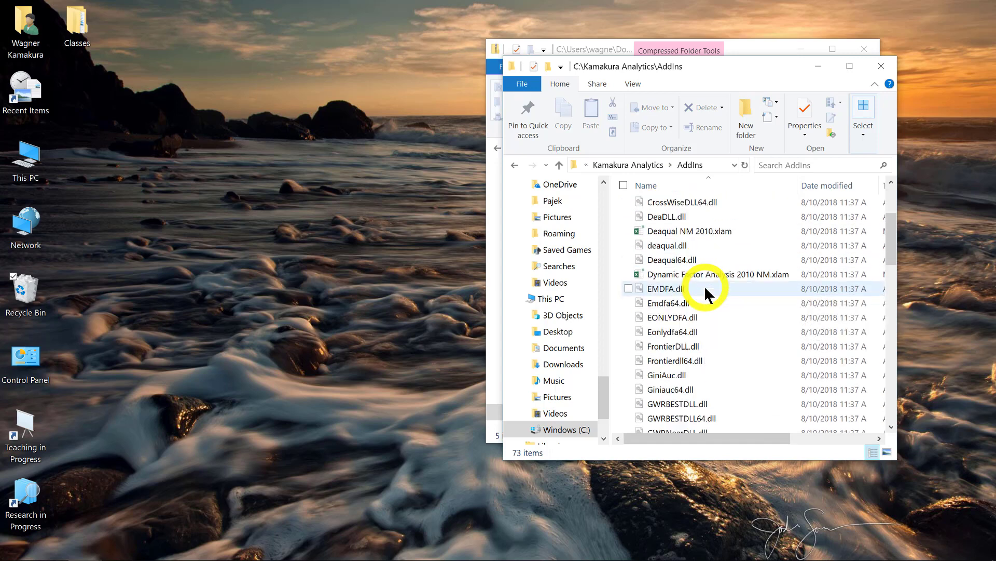
{"action": "scroll", "coordinate": [705, 289], "scroll_direction": "down", "scroll_amount": 2}
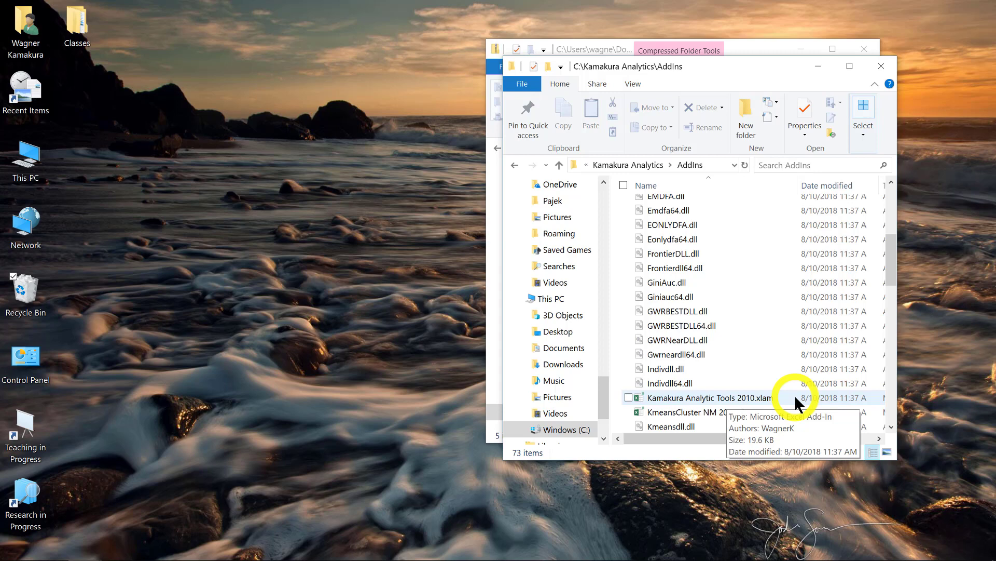
Step: Tick Unblock in the Properties of Kamakura Analytic Tools 2010.xlam and confirm with OK
{"action": "right_click", "coordinate": [795, 395]}
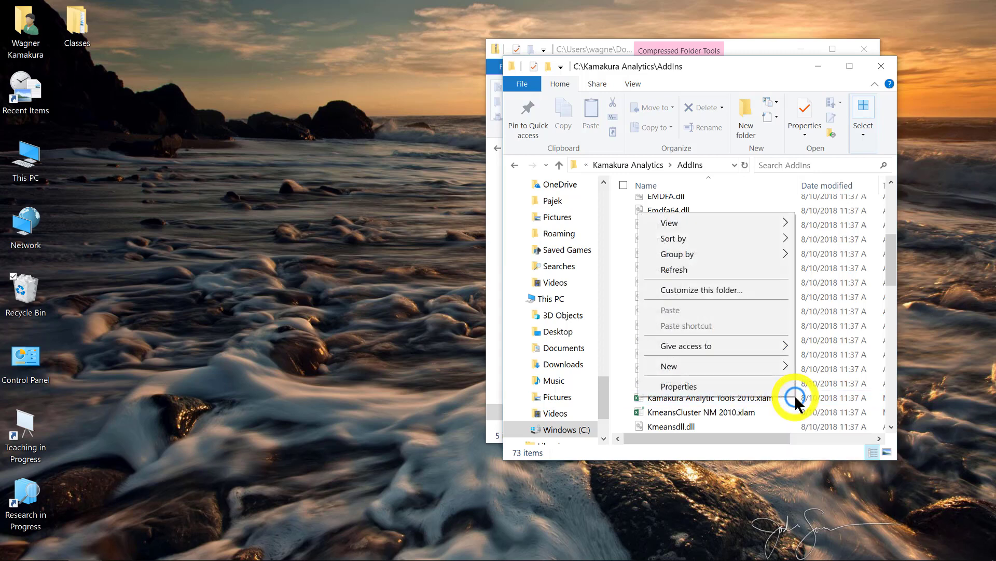
{"action": "left_click", "coordinate": [743, 383]}
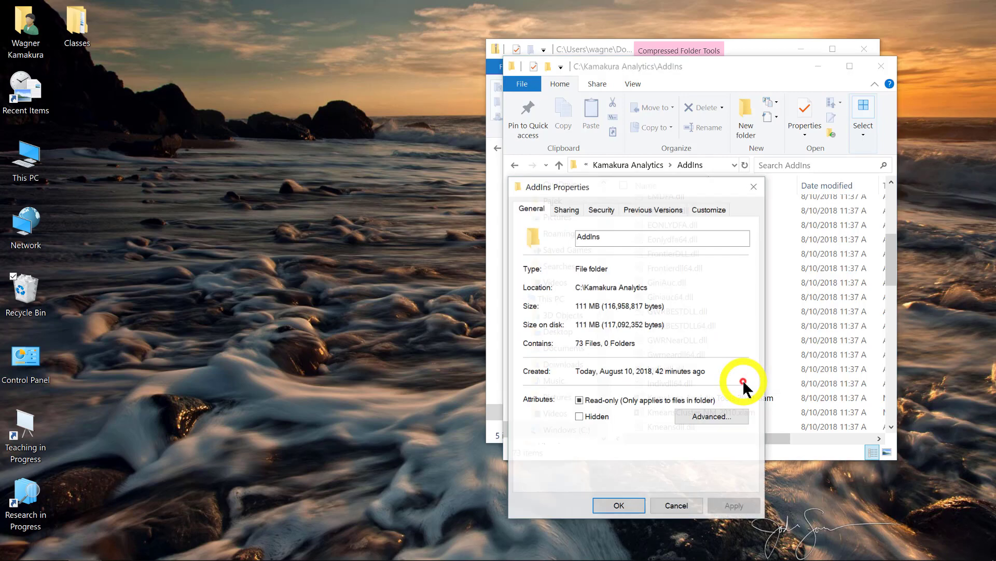
{"action": "key", "text": "Escape"}
{"action": "left_click", "coordinate": [695, 398]}
{"action": "right_click", "coordinate": [695, 401]}
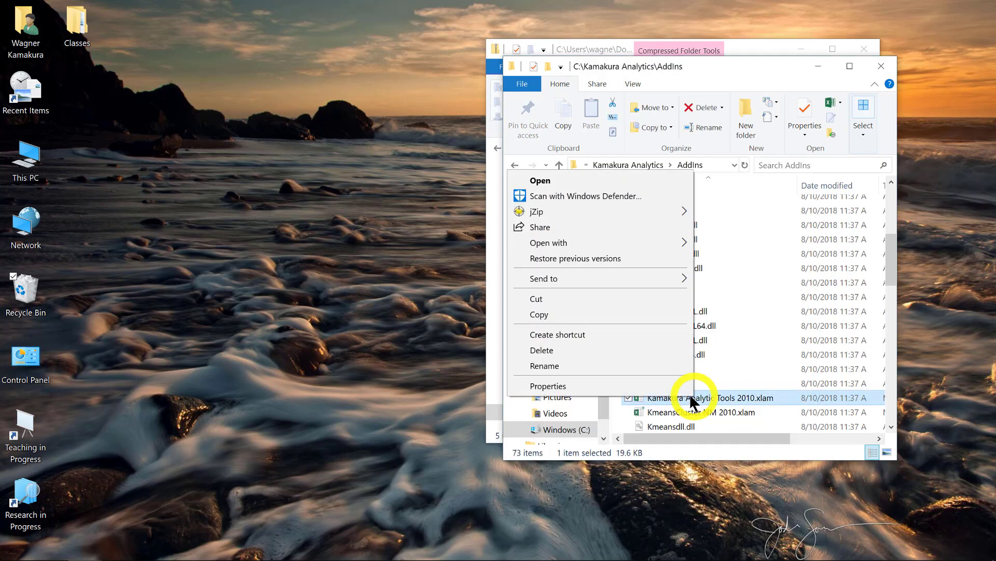
{"action": "left_click", "coordinate": [665, 389]}
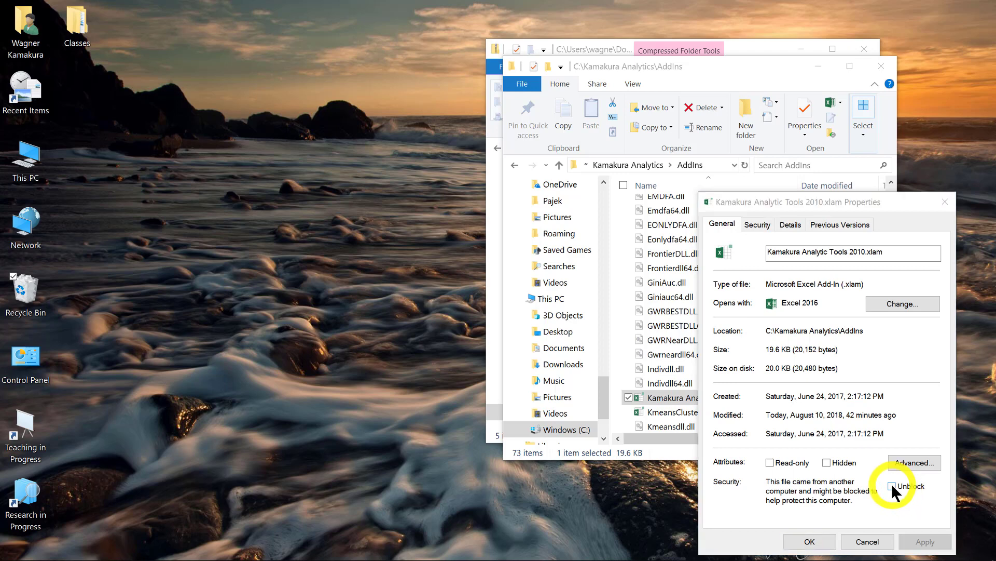
{"action": "left_click", "coordinate": [892, 486]}
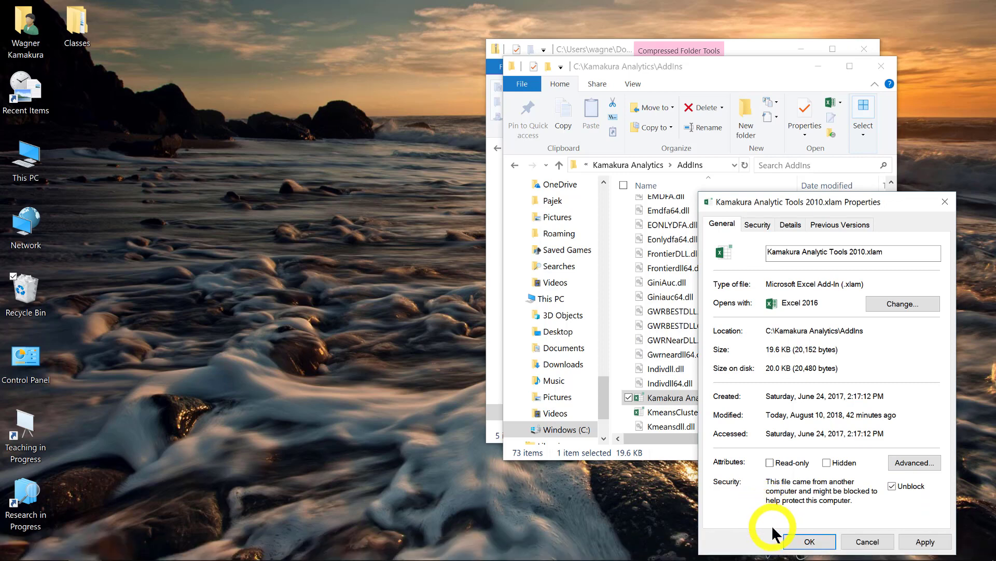
{"action": "left_click", "coordinate": [810, 542]}
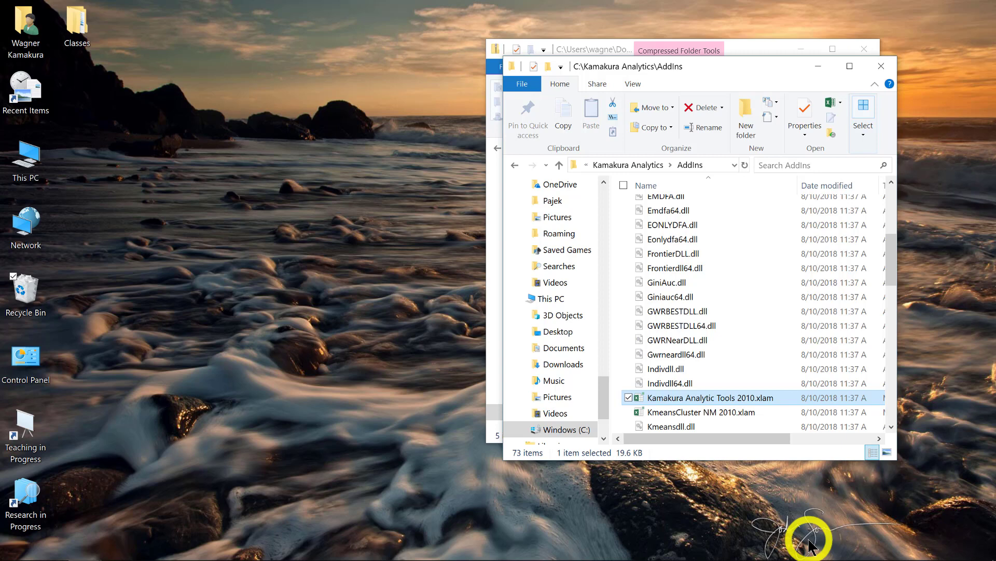
Step: Go up to Kamakura Analytics and open Install Kamakura Analytic Tools.xlsm
{"action": "left_click", "coordinate": [639, 164]}
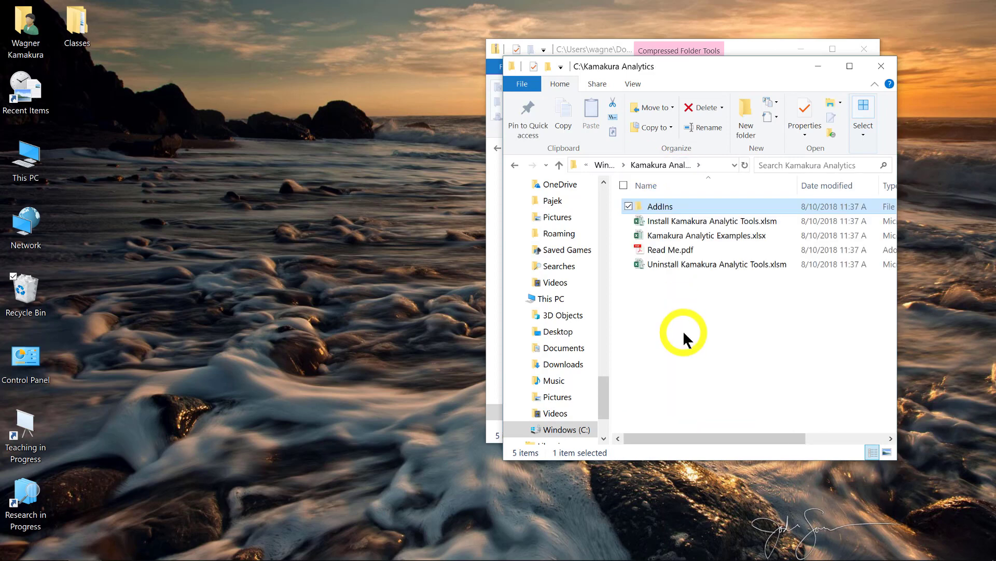
{"action": "double_click", "coordinate": [707, 227]}
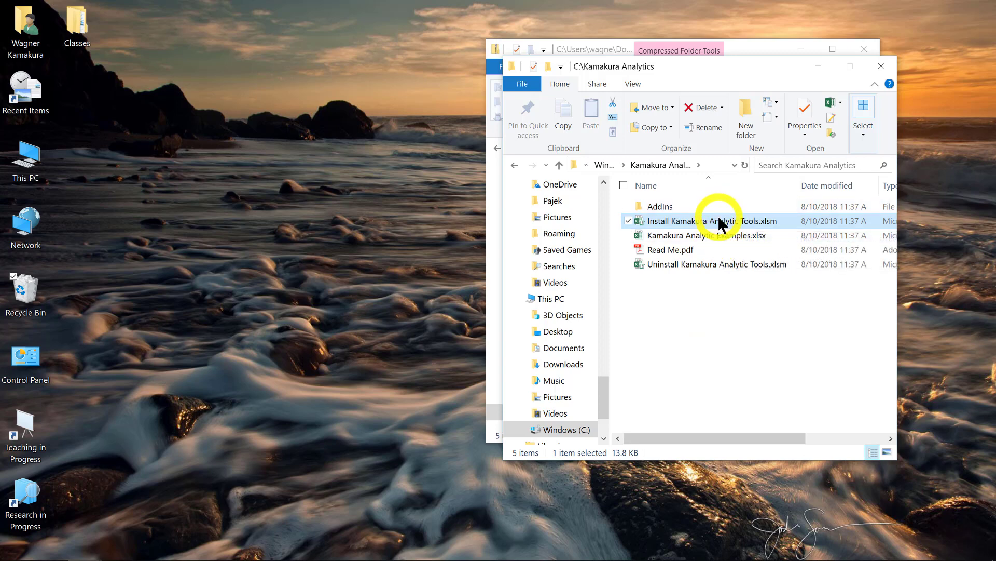
Step: Run the installer workbook and confirm installing Kamakura Analytic Tools with OK
{"action": "double_click", "coordinate": [718, 218]}
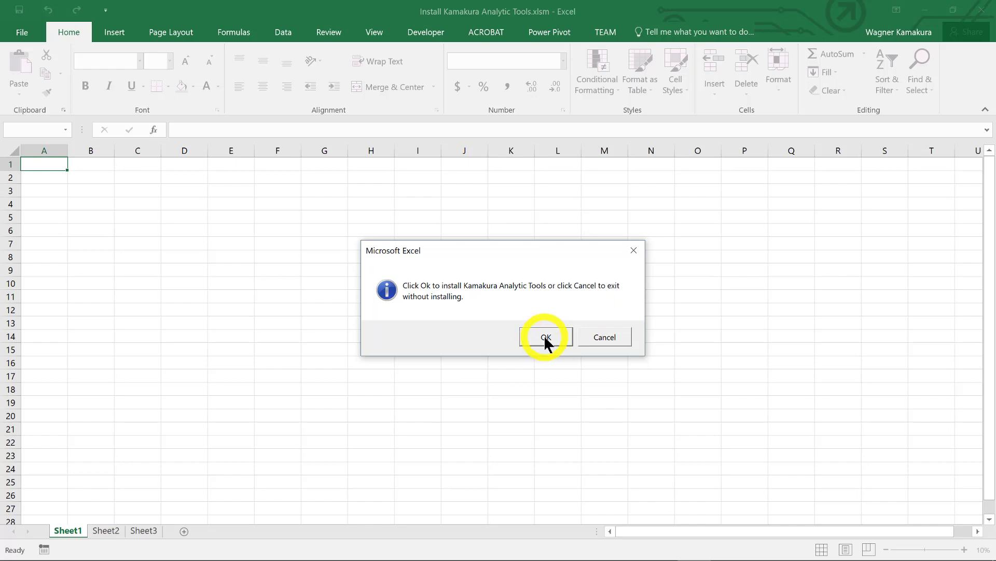
{"action": "left_click", "coordinate": [545, 336]}
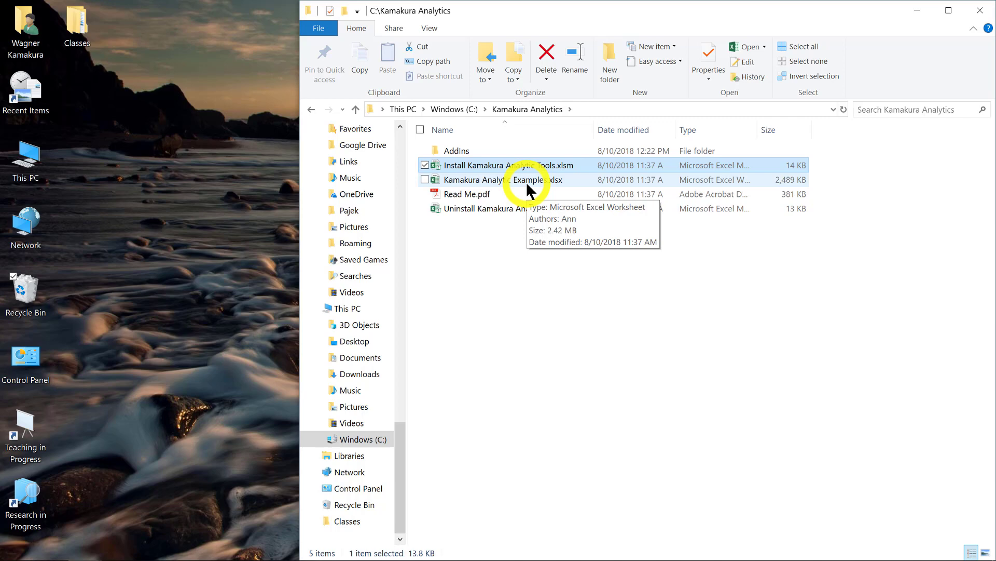
Step: Open Kamakura Analytic Examples.xlsx from the Kamakura Analytics folder in Excel
{"action": "left_click", "coordinate": [527, 181]}
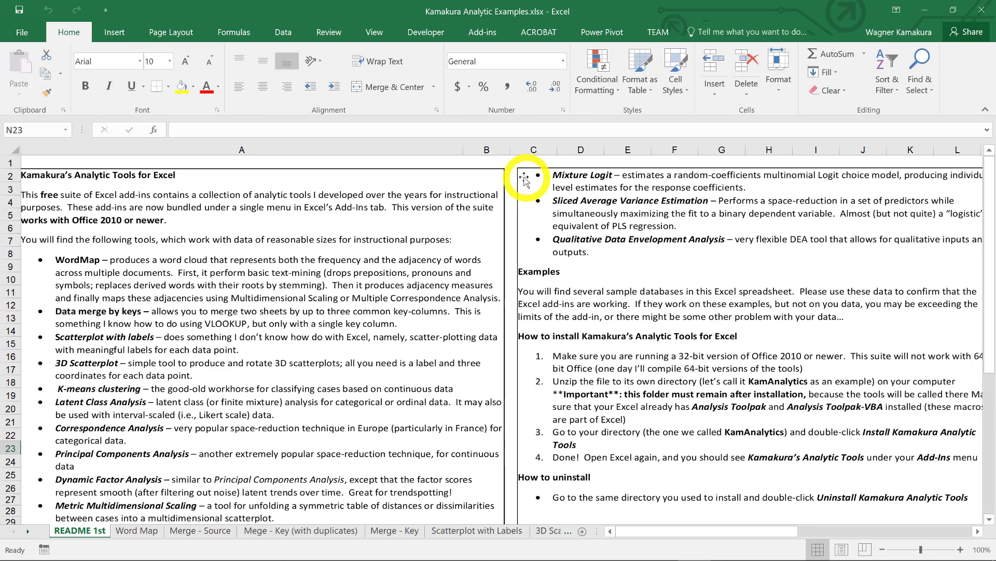
Step: Open the Kamakura's Analytic Tools menu on the Add-ins tab to list WordMap, regressions and clustering
{"action": "left_click", "coordinate": [483, 31]}
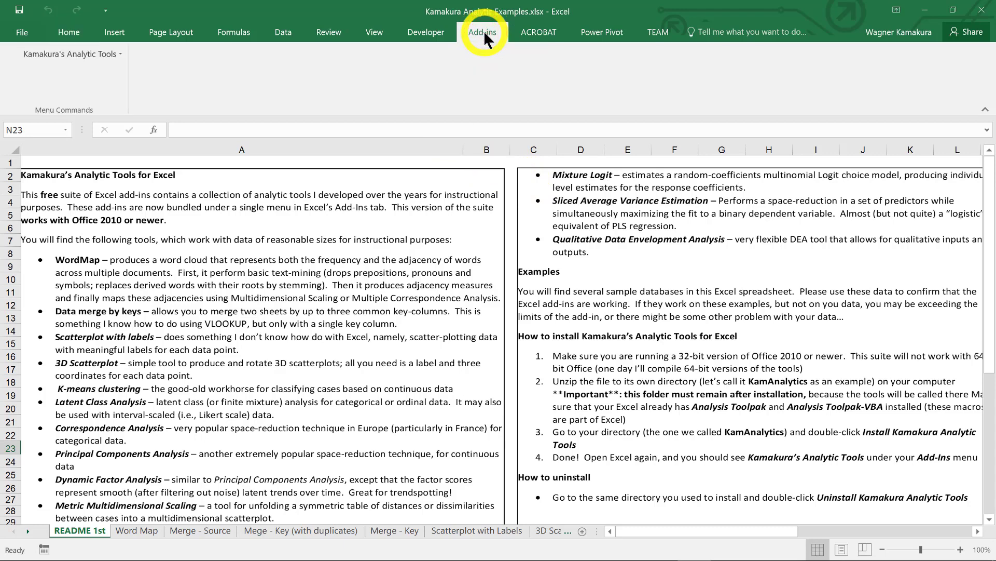
{"action": "left_click", "coordinate": [105, 51]}
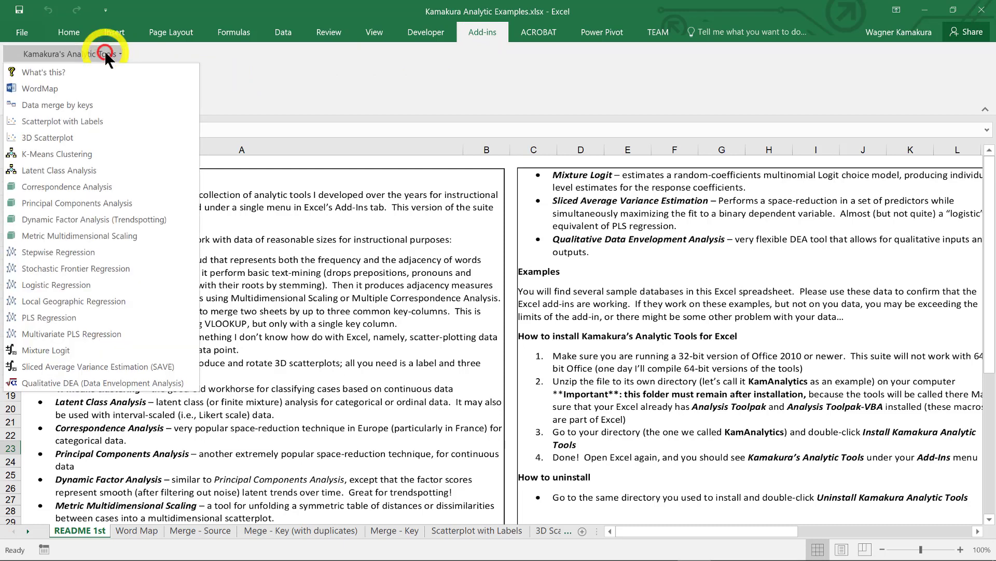